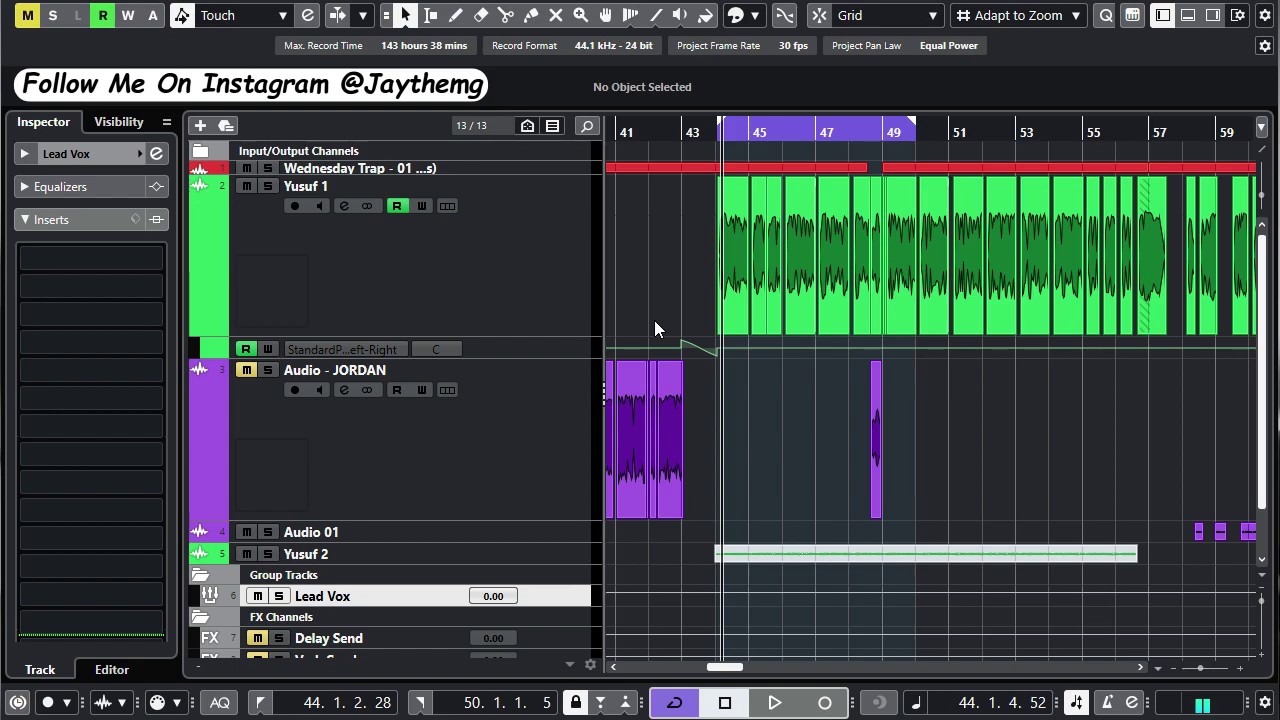
- Play back the vocal section from bar 44, then open the Lead Vox group's Channel Settings
{"action": "key", "text": "F2"}
{"action": "key", "text": "space"}
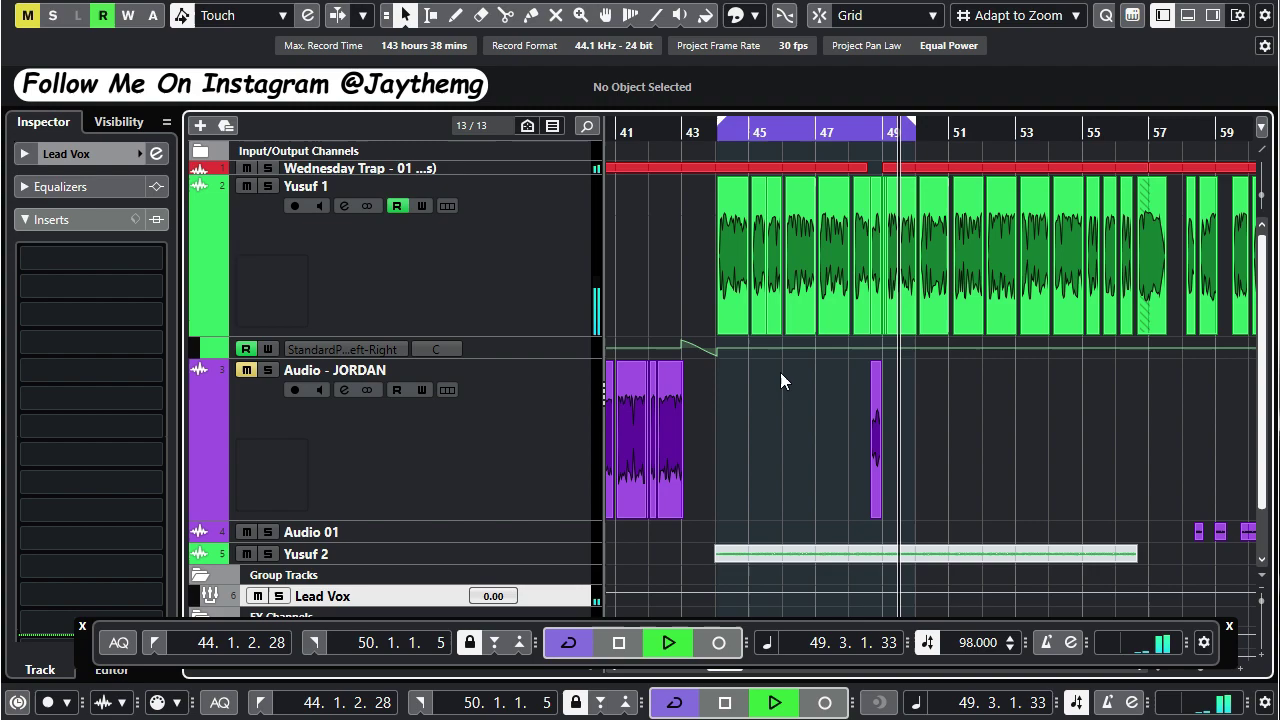
{"action": "key", "text": "space"}
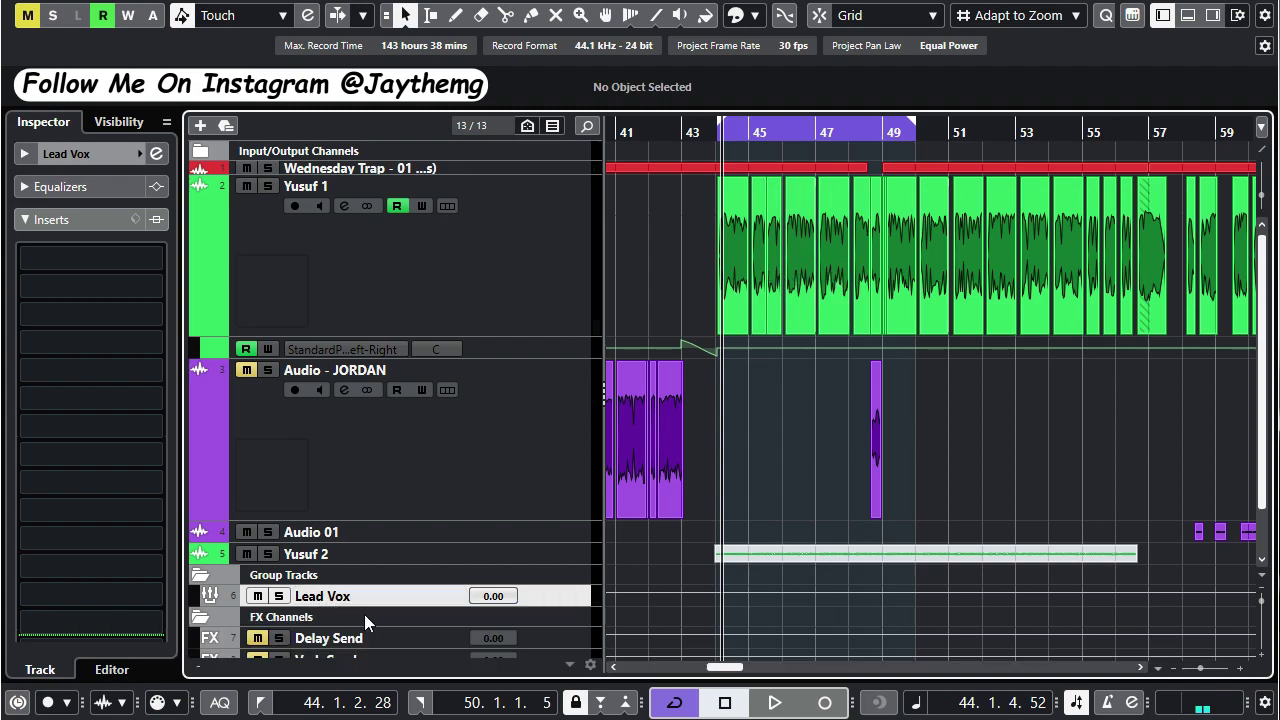
{"action": "scroll", "coordinate": [367, 605], "scroll_direction": "down", "scroll_amount": 2}
{"action": "key", "text": "e"}
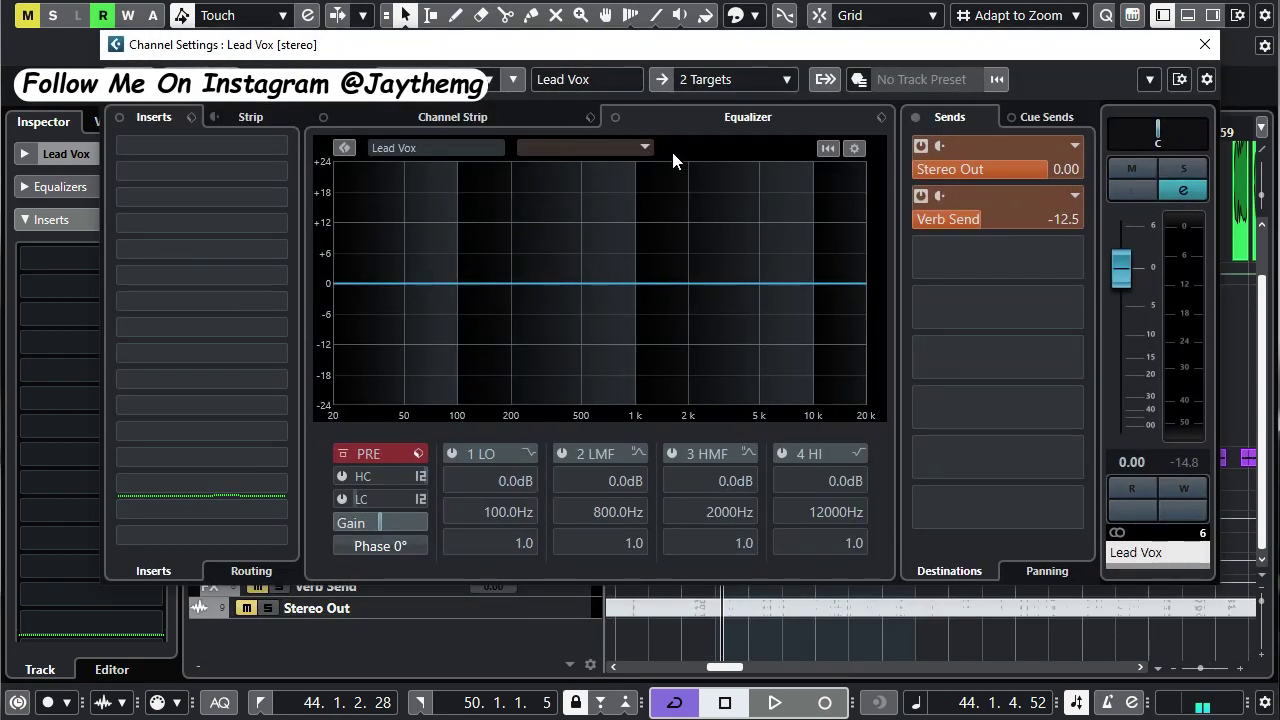
- Enable a send routed to Stereo Out and switch off the Lead Vox Verb Send
{"action": "left_click", "coordinate": [921, 147]}
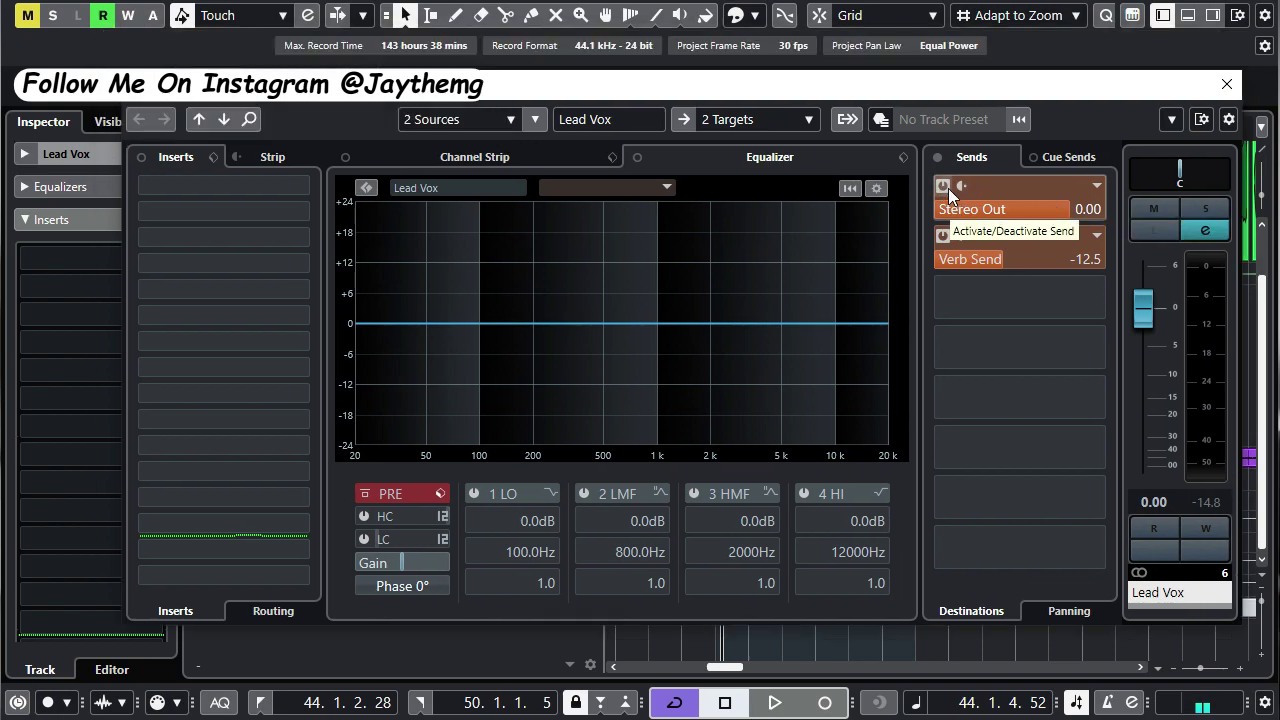
{"action": "left_click", "coordinate": [1020, 188]}
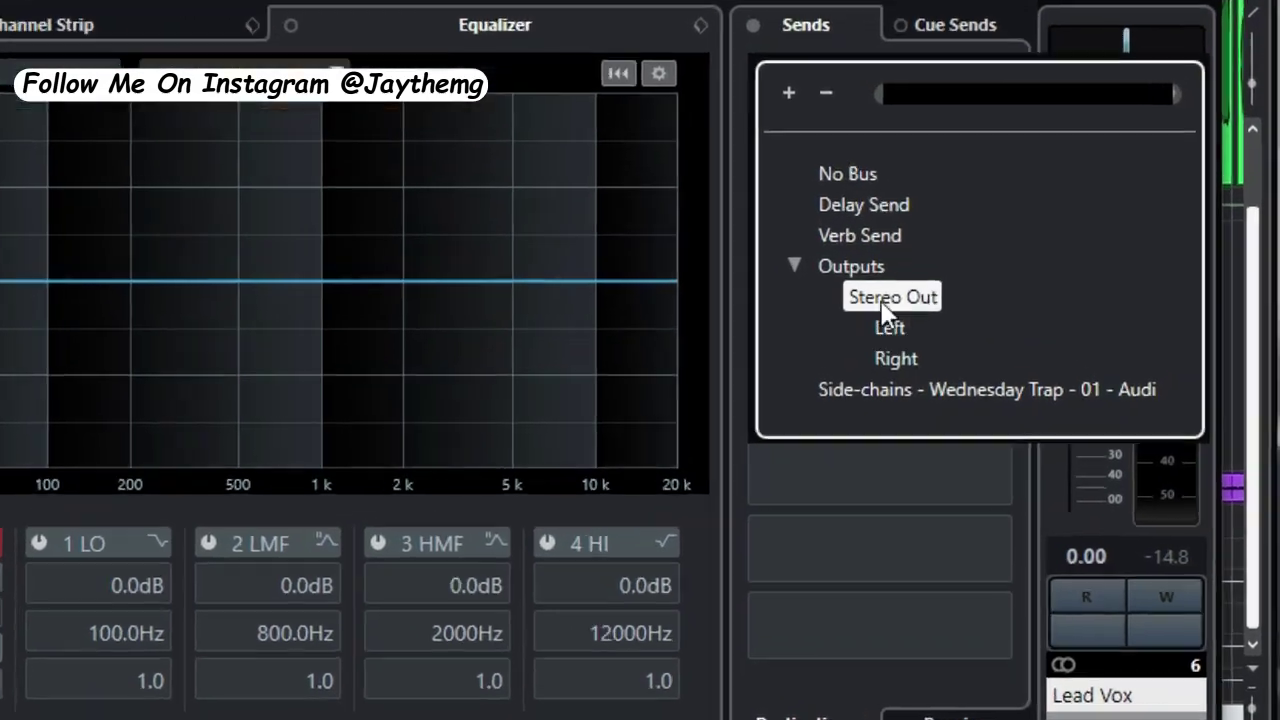
{"action": "left_click", "coordinate": [1051, 148]}
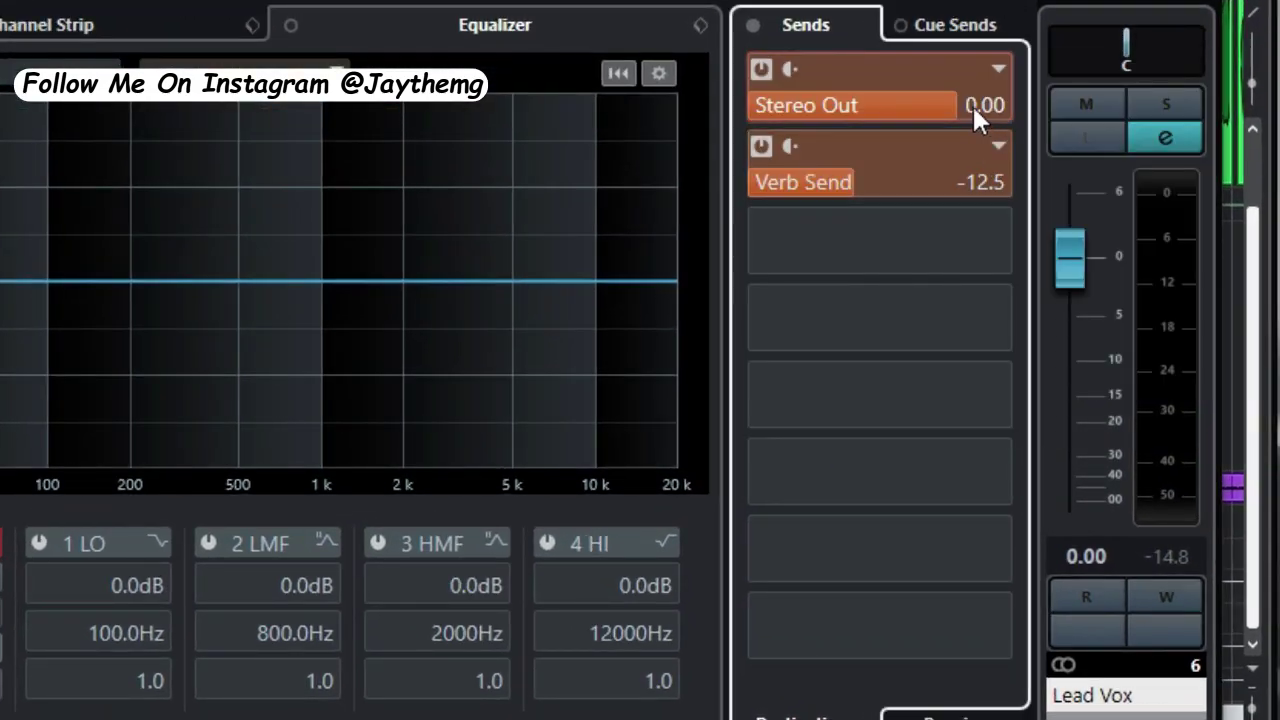
{"action": "left_click", "coordinate": [762, 147]}
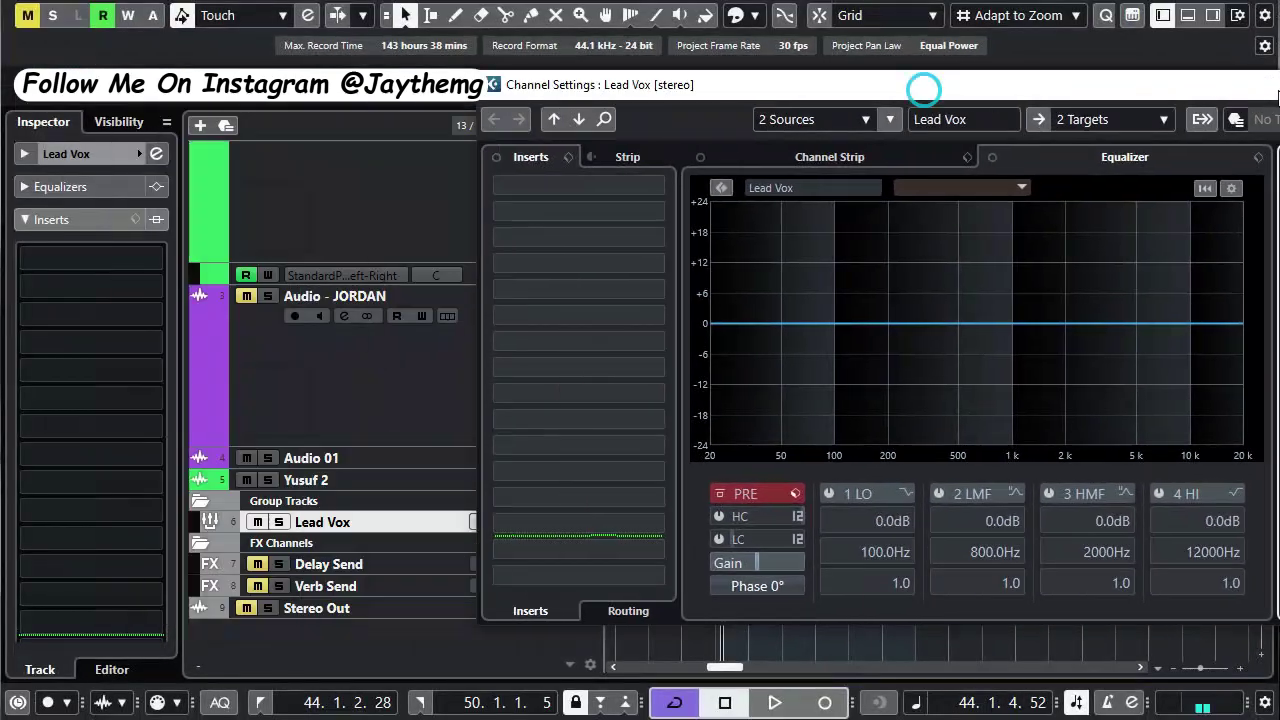
{"action": "left_click_drag", "start_coordinate": [920, 86], "coordinate": [1077, 86]}
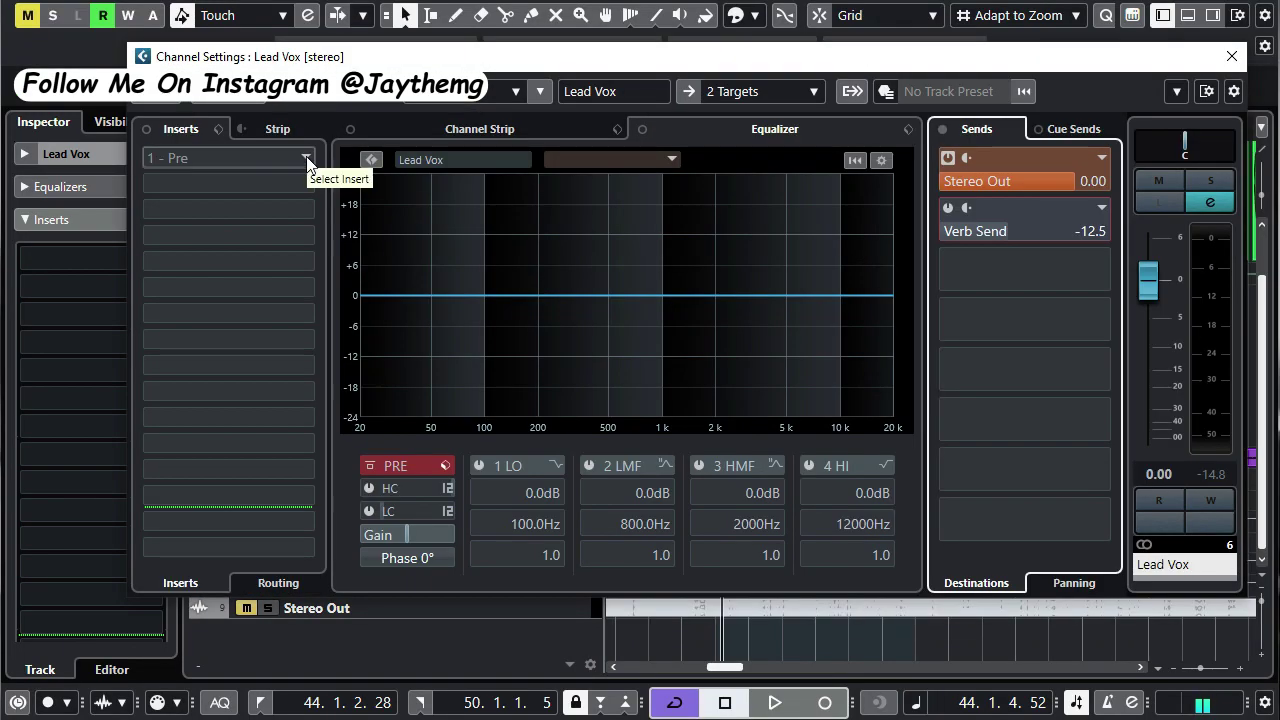
- Load iZotope Nectar 3 from the Vocals category into Lead Vox insert slot 1
{"action": "left_click", "coordinate": [306, 158]}
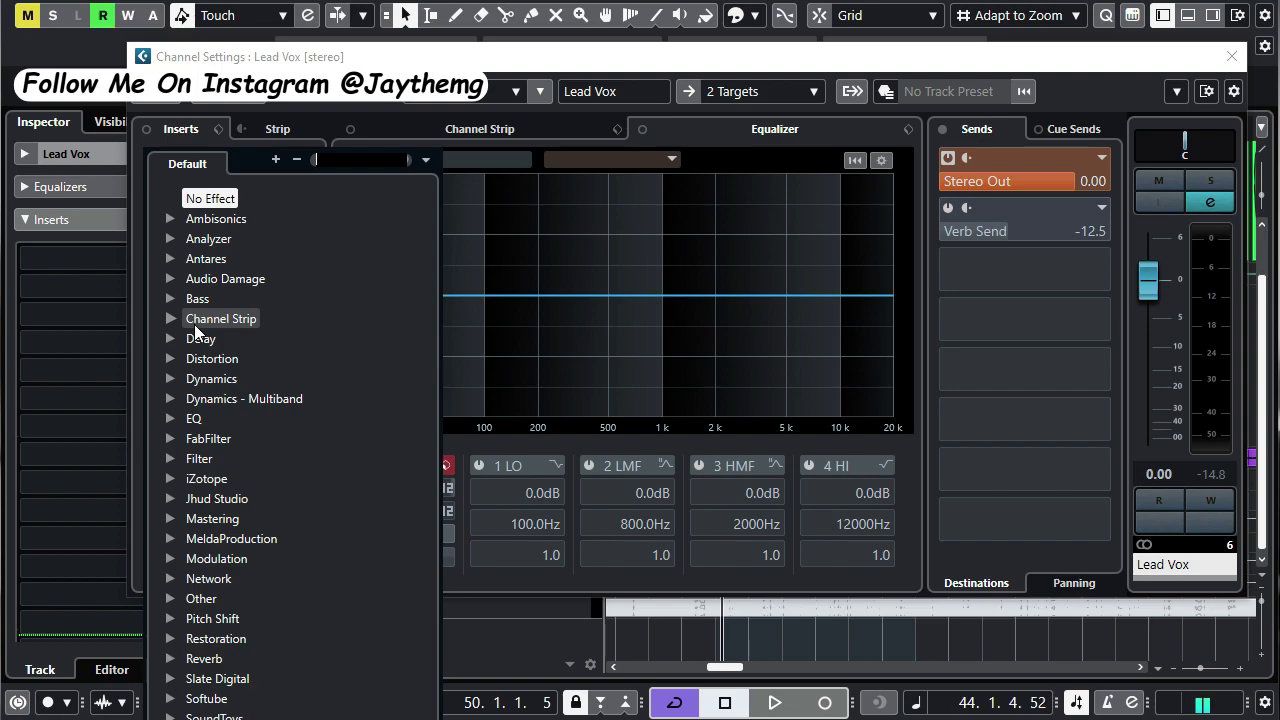
{"action": "scroll", "coordinate": [304, 468], "scroll_direction": "down", "scroll_amount": 3}
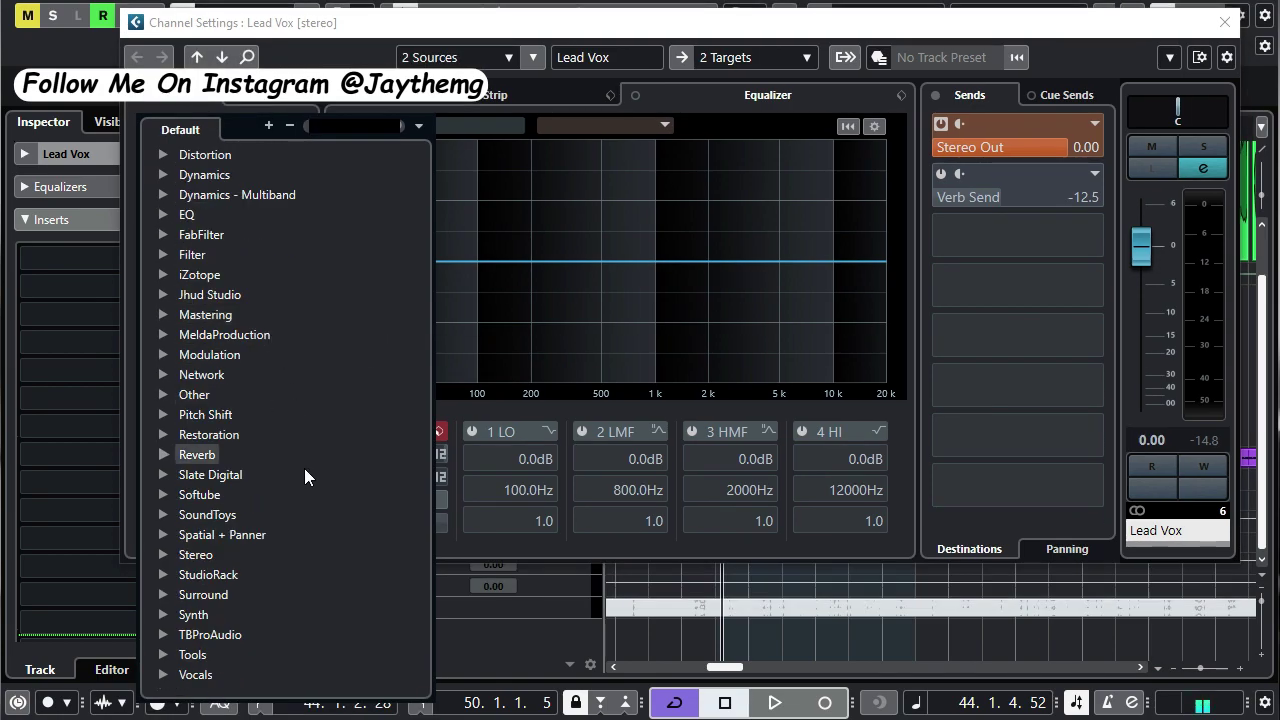
{"action": "left_click", "coordinate": [166, 672]}
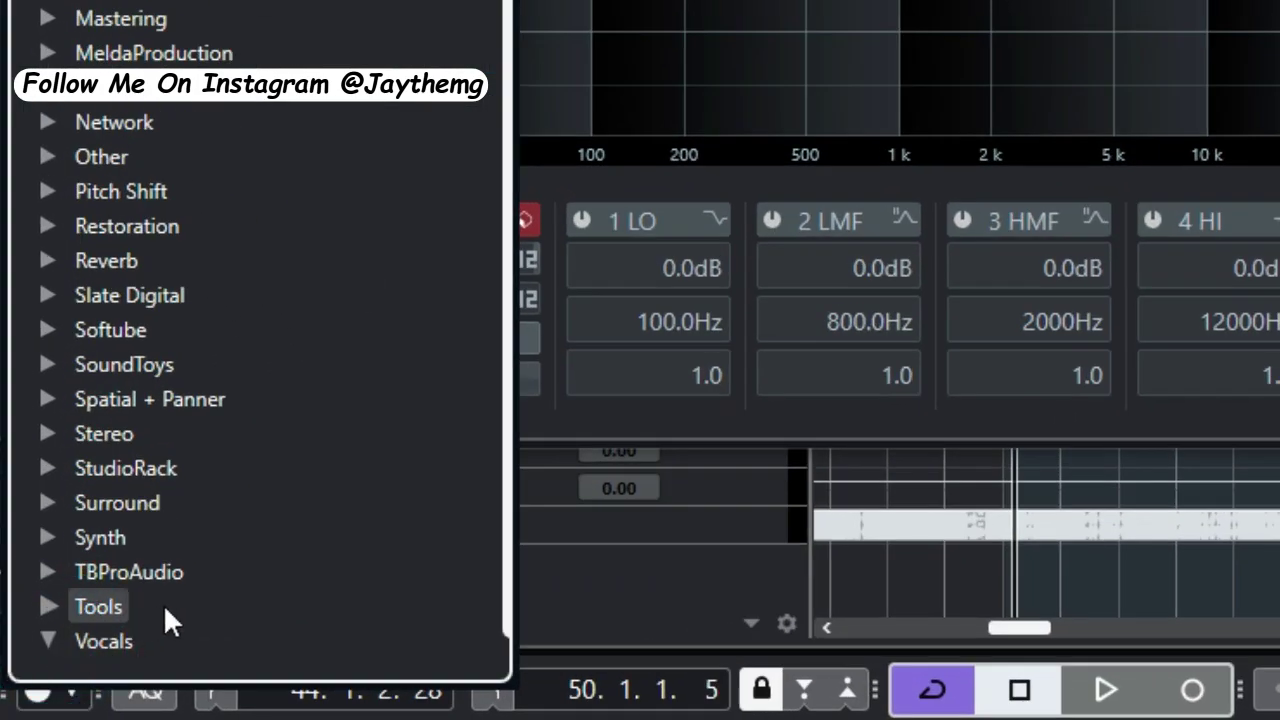
{"action": "left_click", "coordinate": [175, 640]}
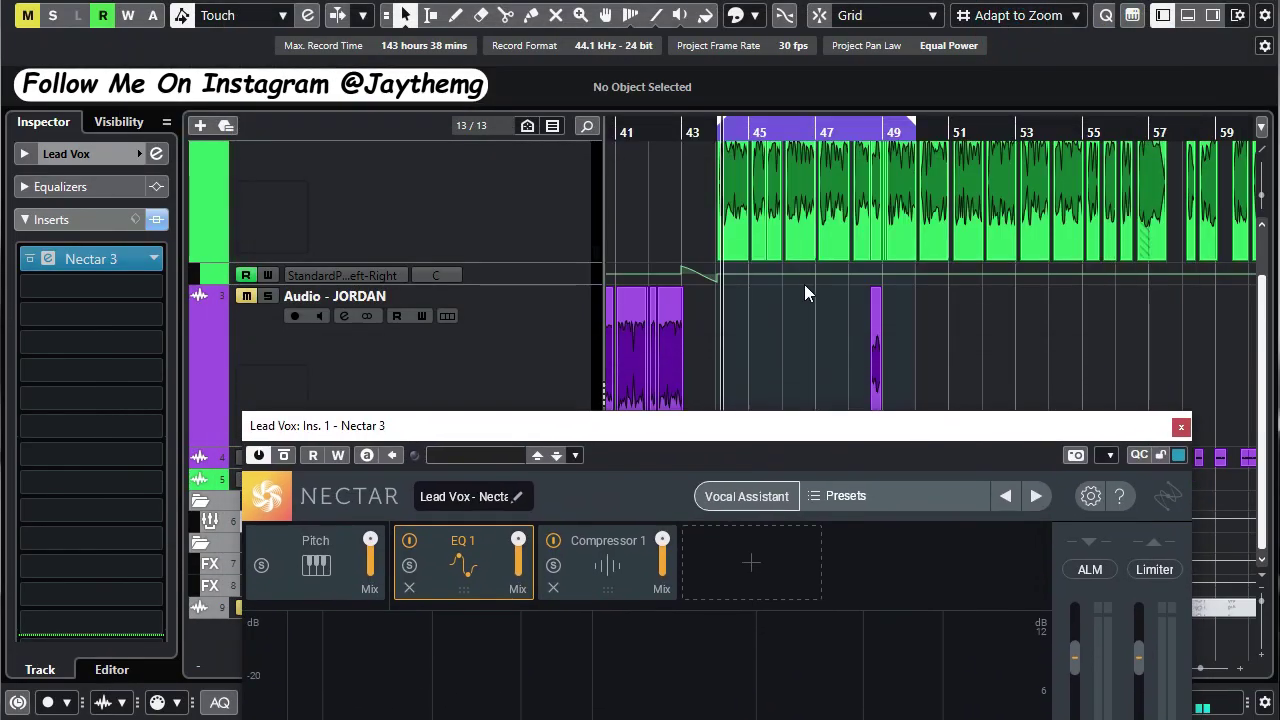
{"action": "scroll", "coordinate": [806, 286], "scroll_direction": "up", "scroll_amount": 2}
- Select the green vocal clips in bars 45–49
{"action": "left_click_drag", "start_coordinate": [697, 212], "coordinate": [910, 255]}
{"action": "left_click_drag", "start_coordinate": [843, 199], "coordinate": [845, 200]}
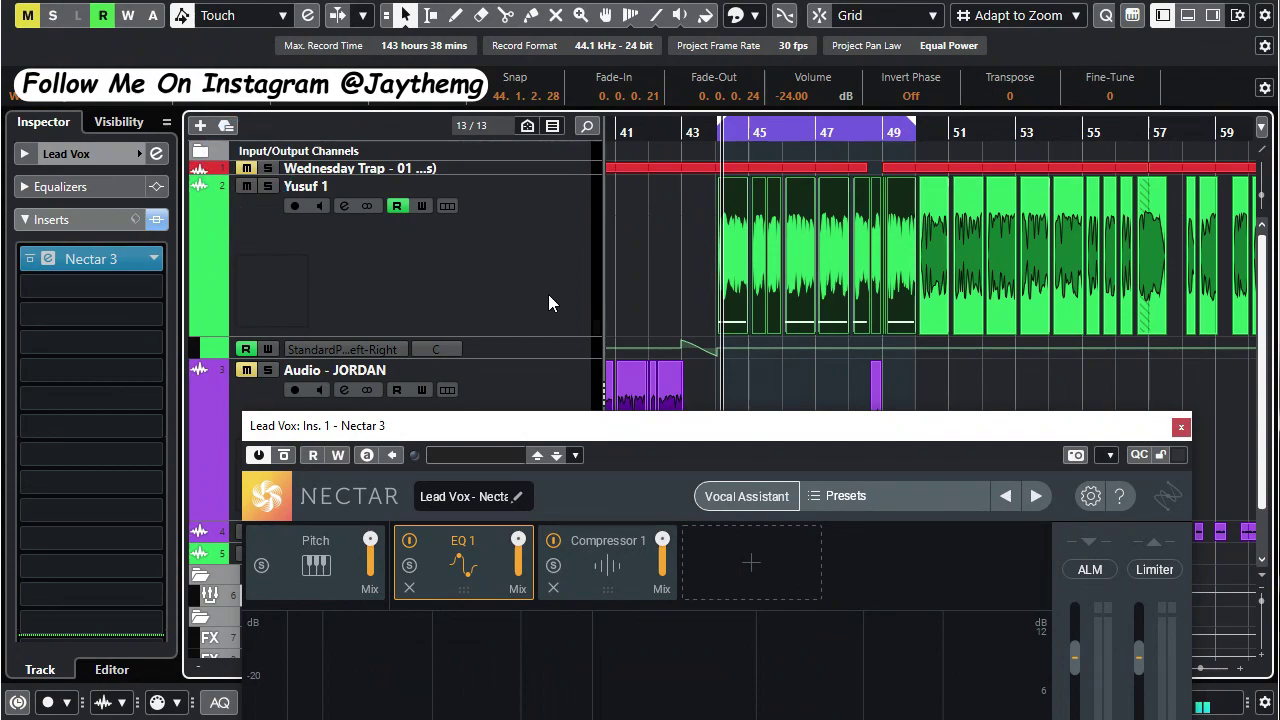
{"action": "left_click_drag", "start_coordinate": [703, 422], "coordinate": [730, 25]}
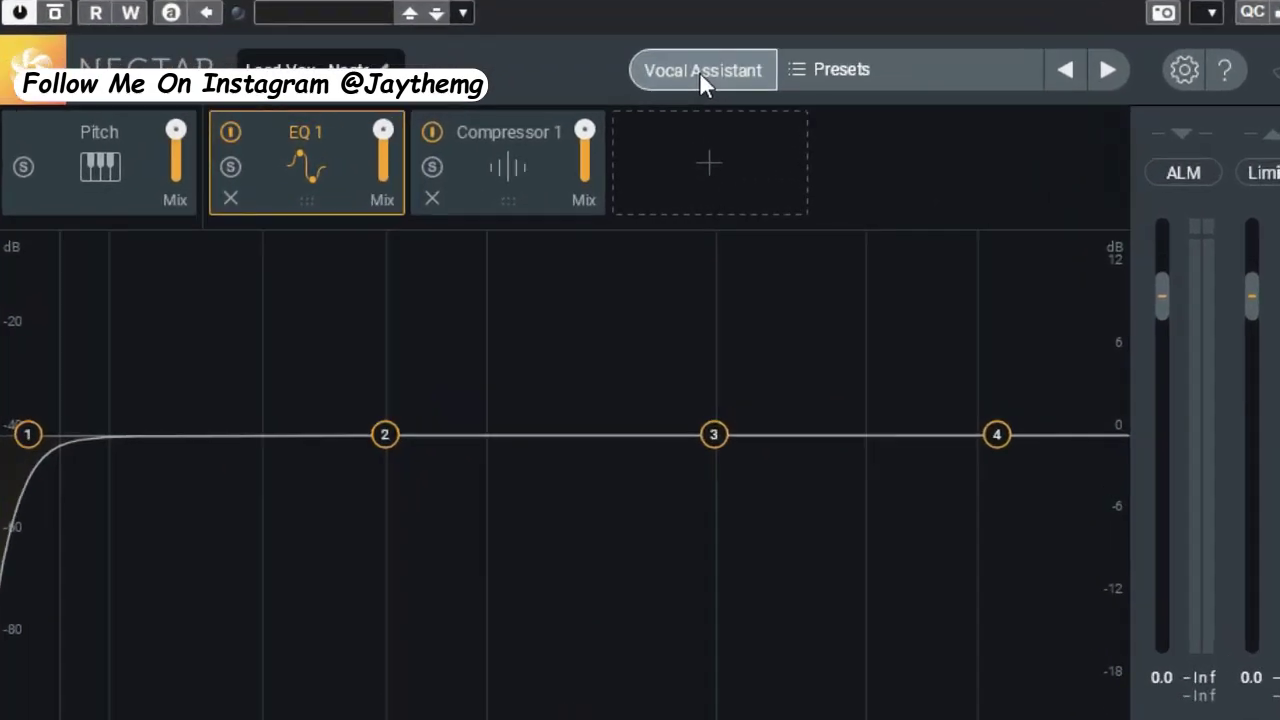
- Run Nectar's Vocal Assistant in Assist mode, Modern vibe, Moderate intensity, playing the vocal for analysis
{"action": "left_click", "coordinate": [699, 71]}
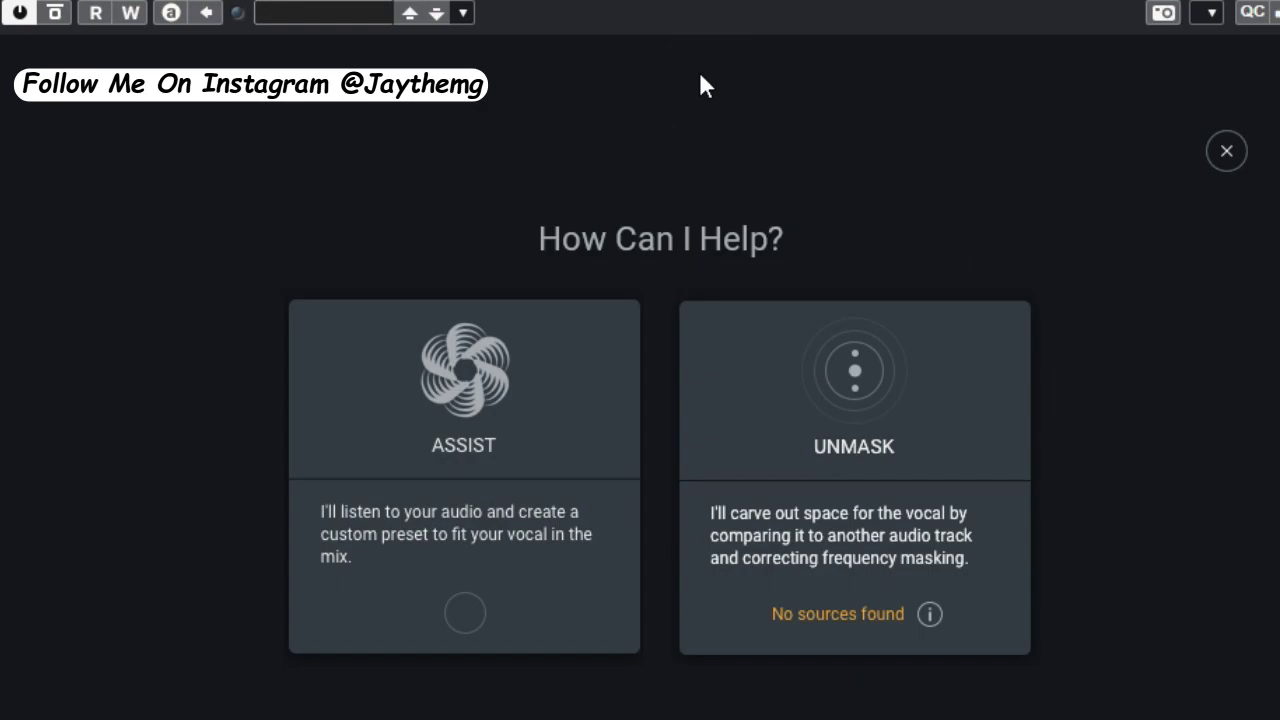
{"action": "left_click", "coordinate": [469, 615]}
{"action": "left_click", "coordinate": [712, 603]}
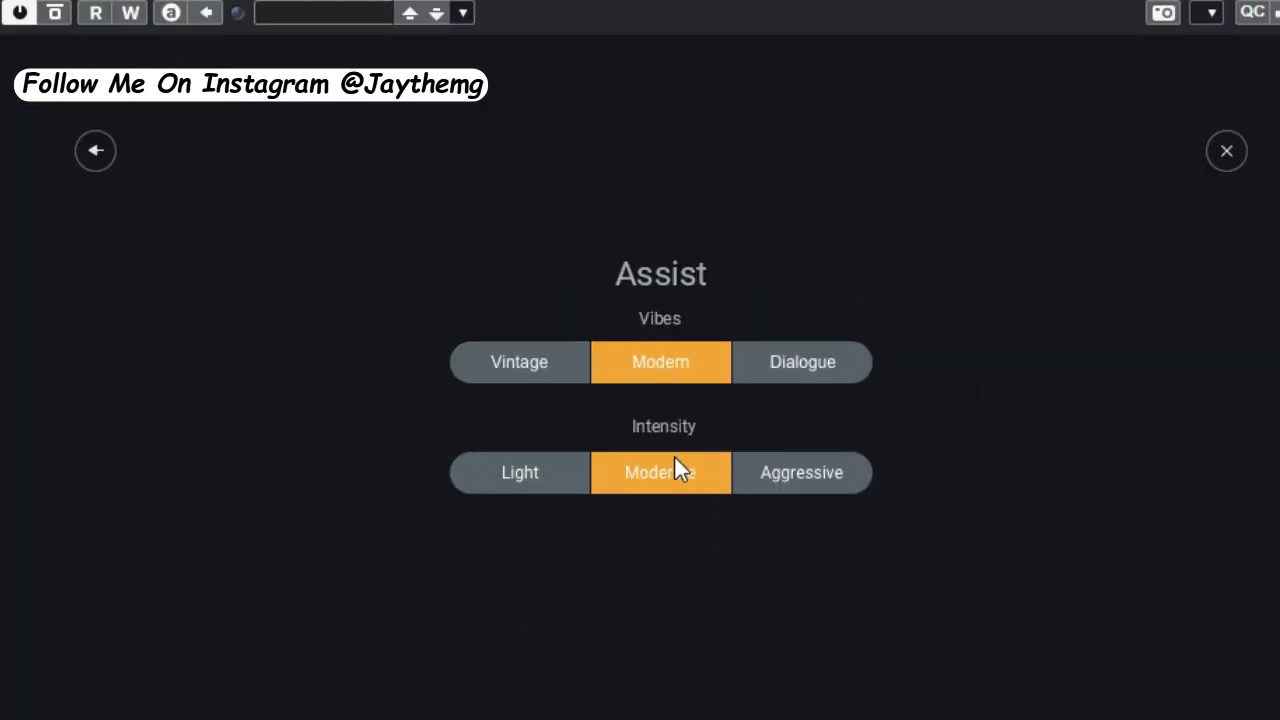
{"action": "left_click", "coordinate": [668, 626]}
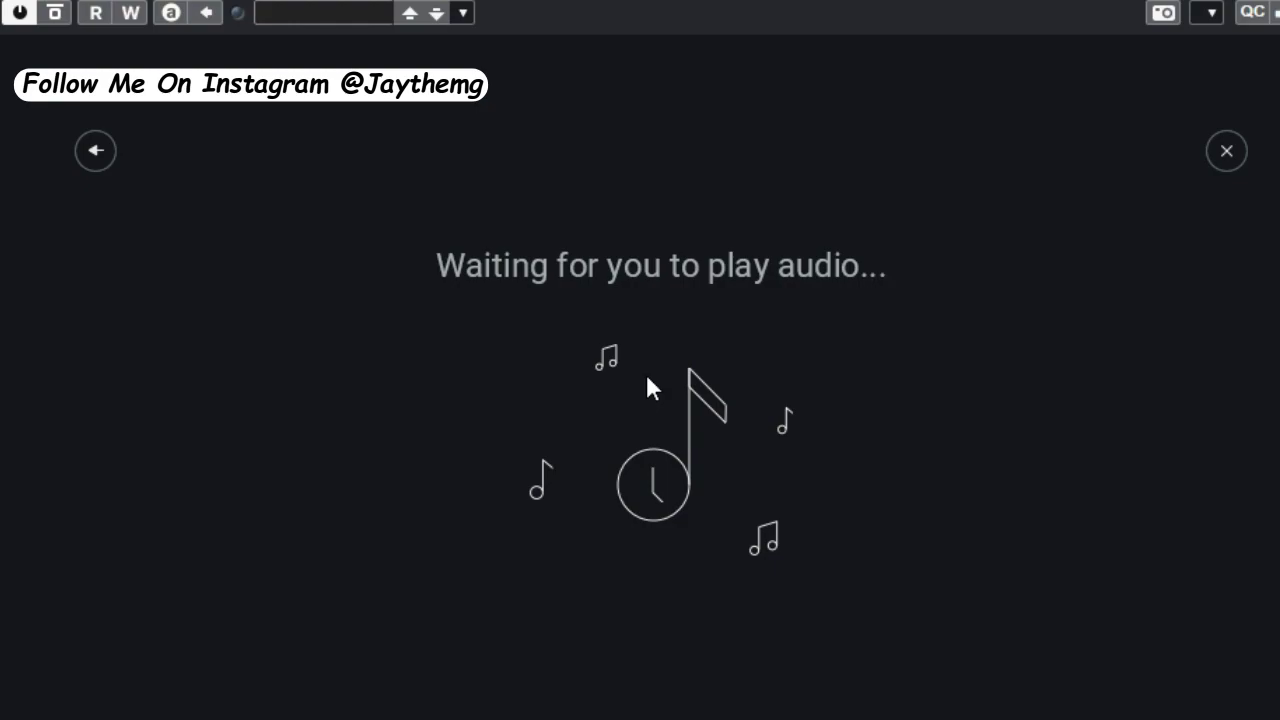
{"action": "key", "text": "space"}
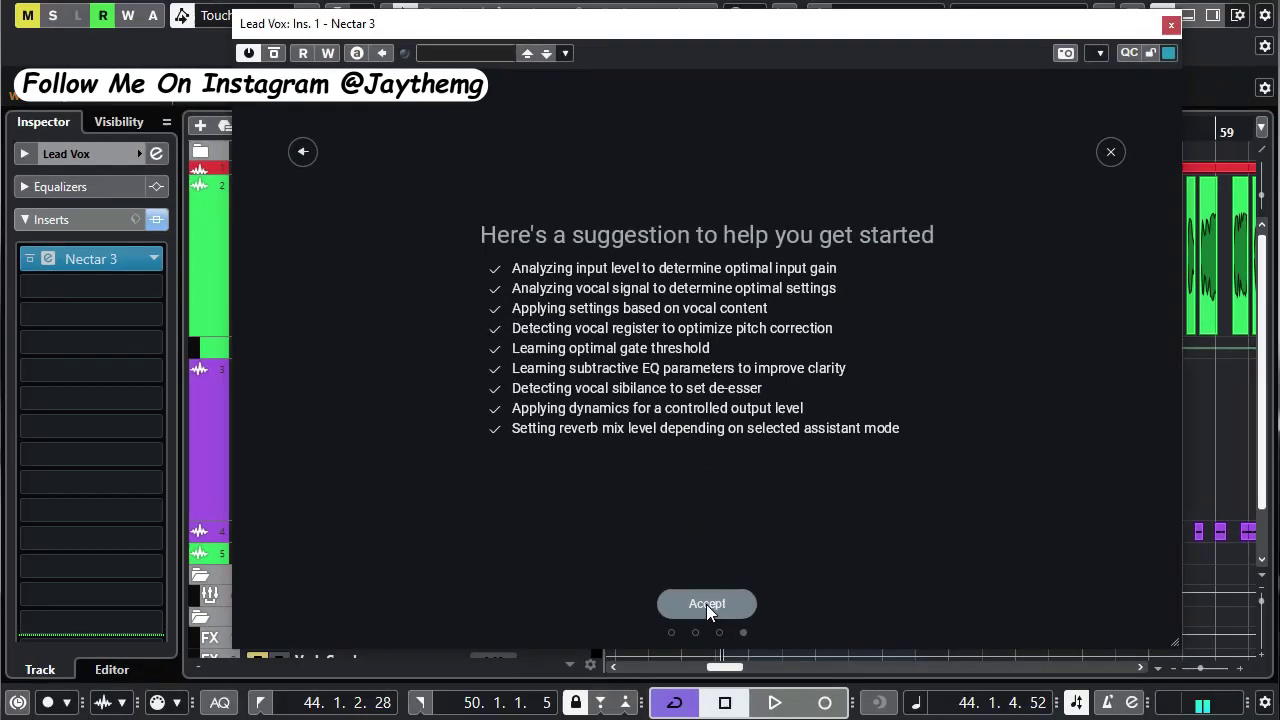
- Accept the Assistant's suggested chain and inspect band 3 of EQ 1
{"action": "left_click", "coordinate": [704, 602]}
{"action": "left_click_drag", "start_coordinate": [714, 30], "coordinate": [670, 20]}
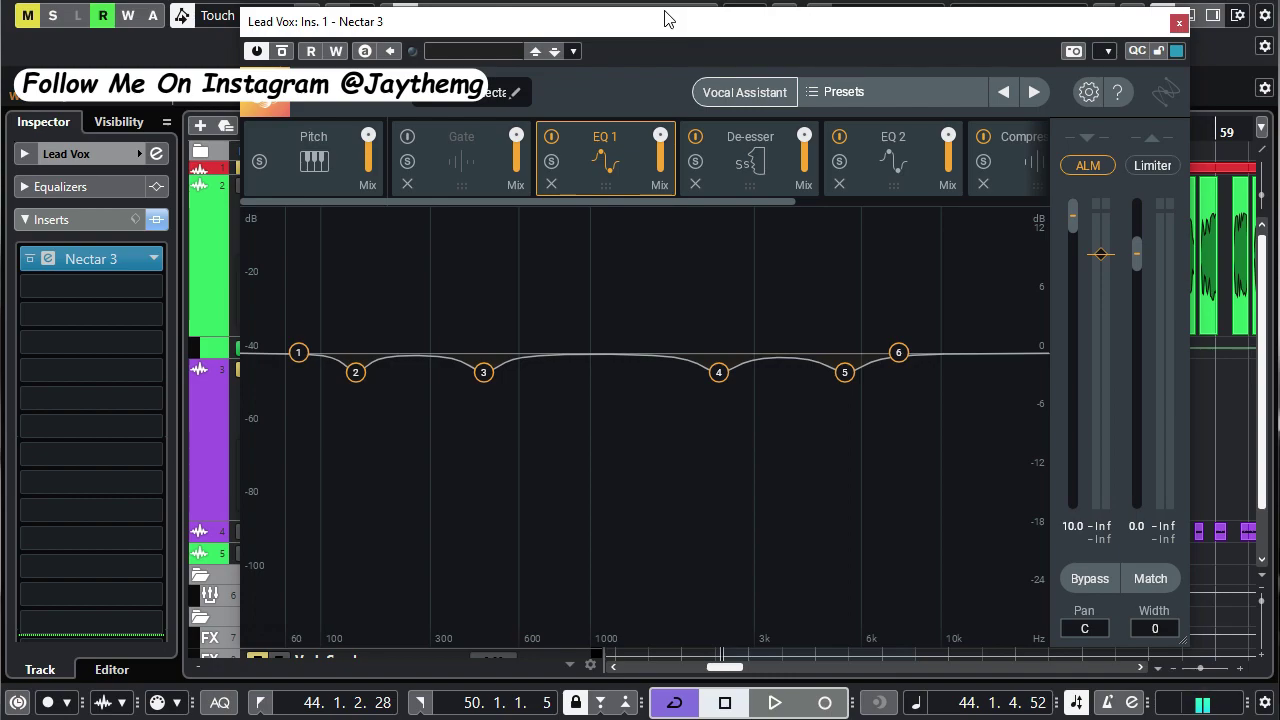
{"action": "left_click", "coordinate": [489, 377]}
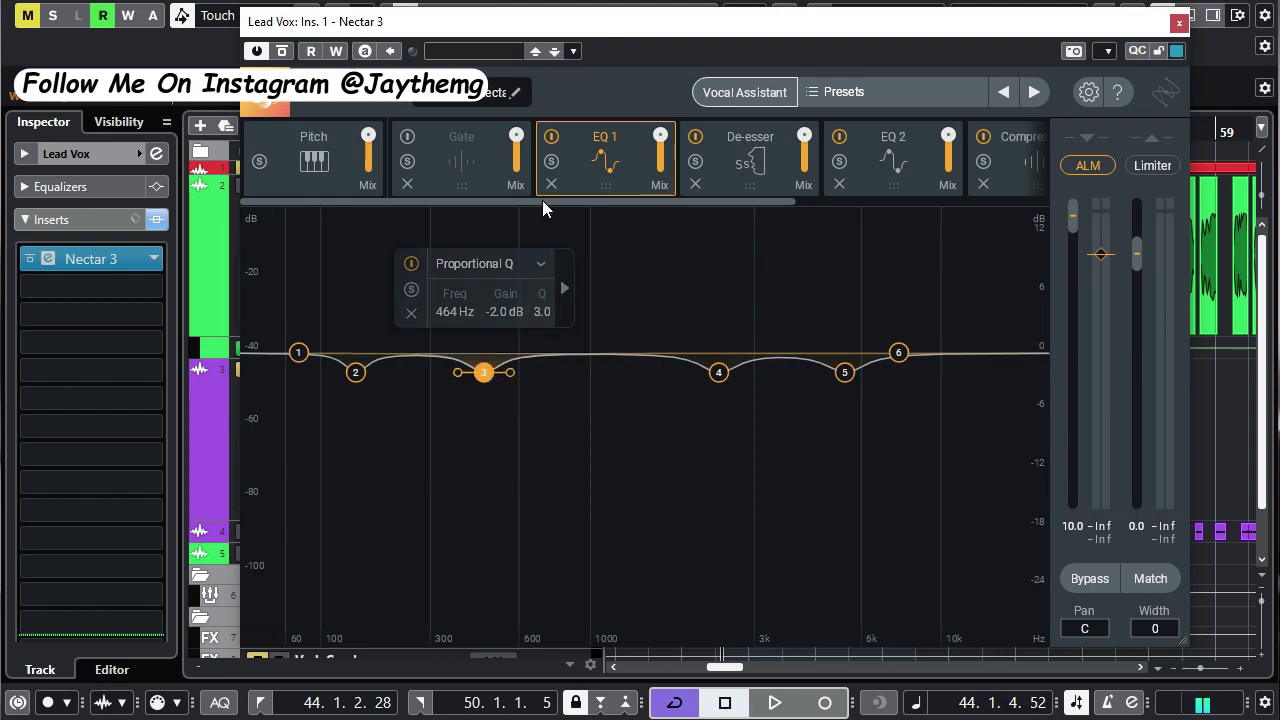
{"action": "scroll", "coordinate": [543, 201], "scroll_direction": "right", "scroll_amount": 2}
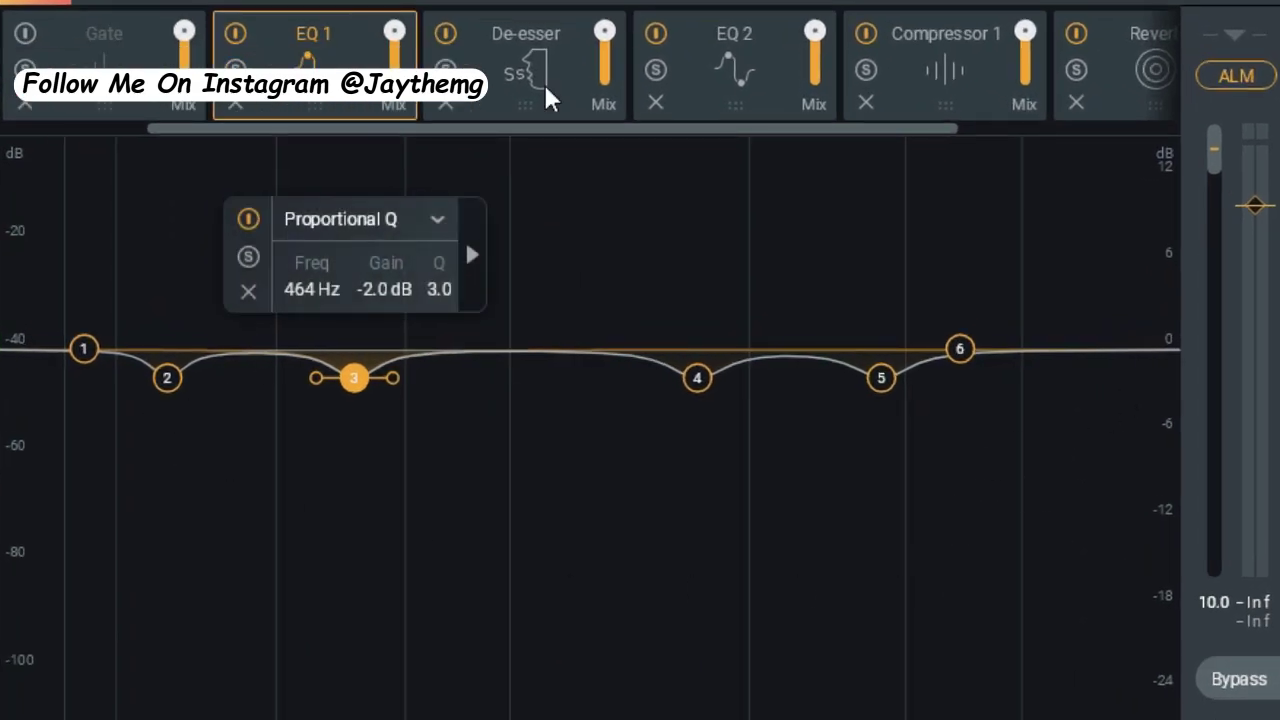
- Review the De-esser, EQ 2, Compressor 1 and Reverb module settings
{"action": "left_click", "coordinate": [545, 88]}
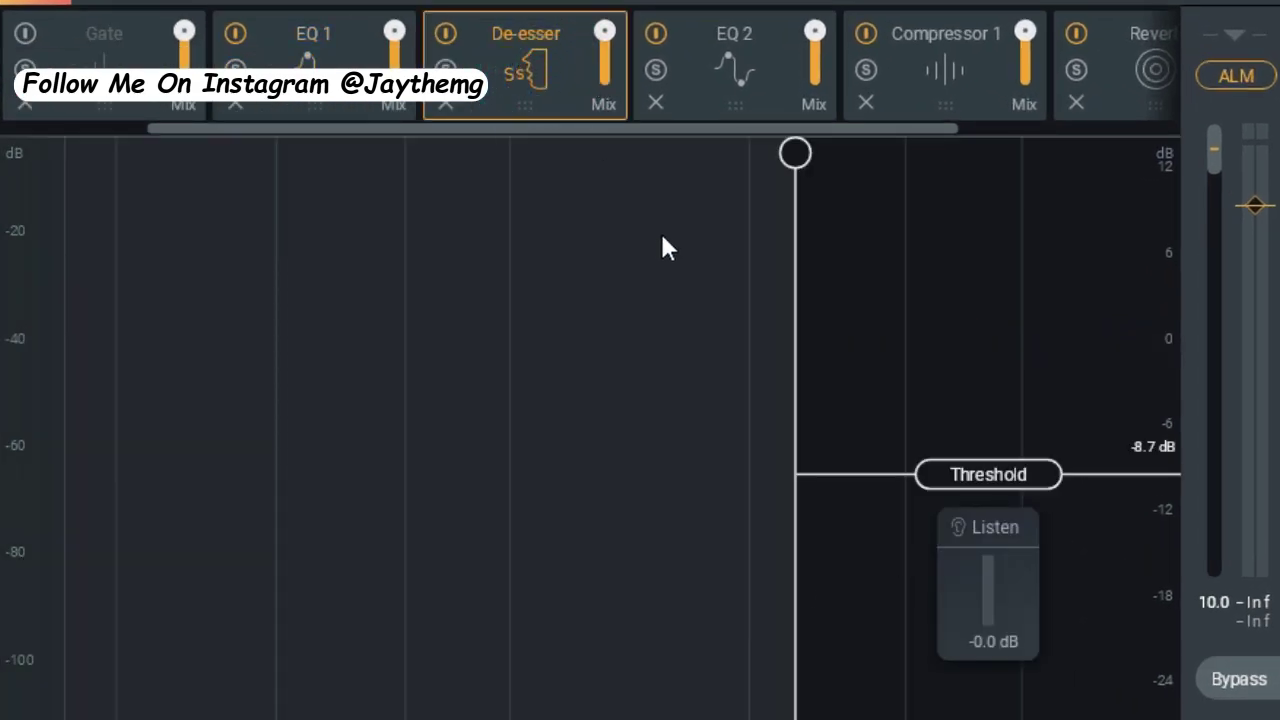
{"action": "left_click", "coordinate": [744, 68]}
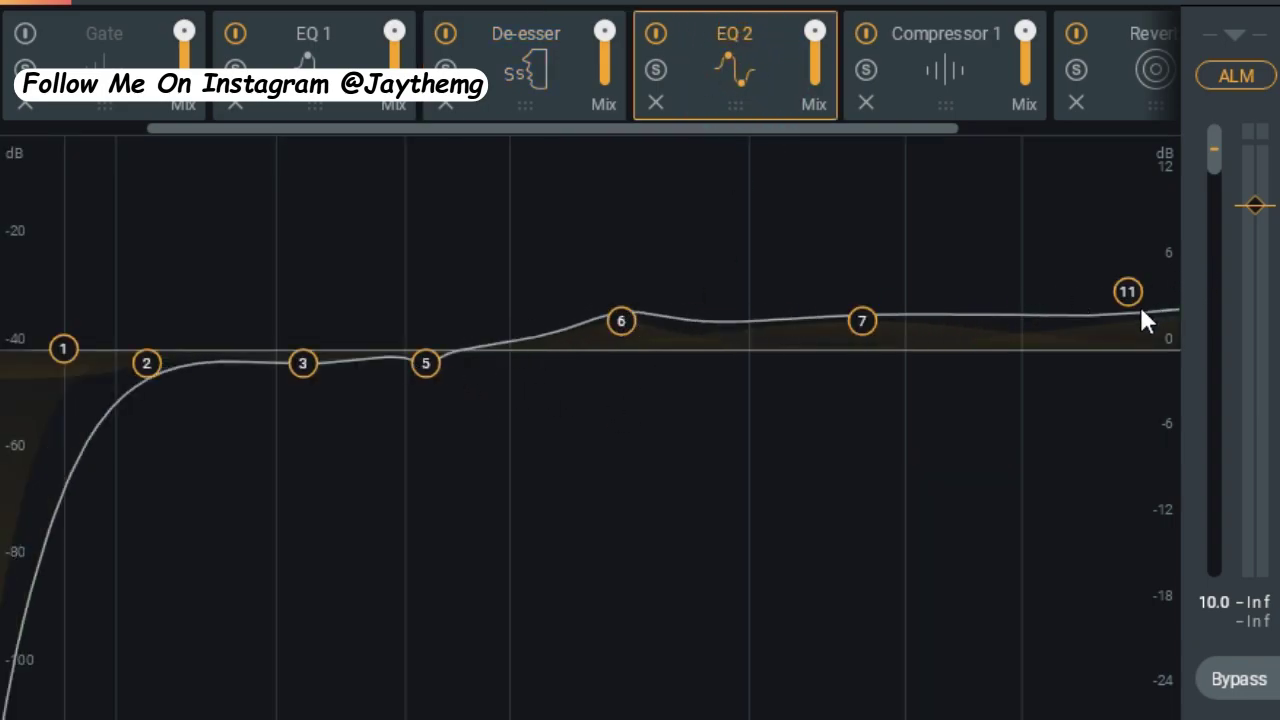
{"action": "left_click", "coordinate": [945, 60]}
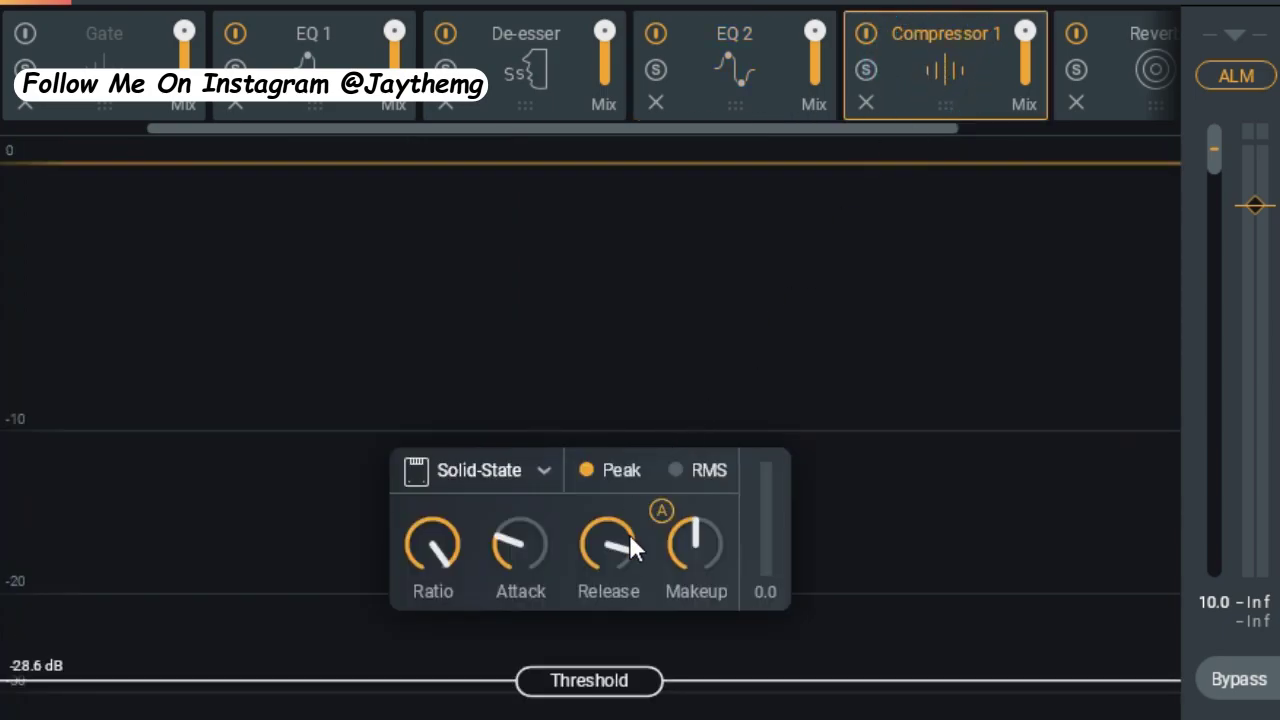
{"action": "left_click_drag", "start_coordinate": [882, 128], "coordinate": [952, 128]}
{"action": "left_click", "coordinate": [997, 72]}
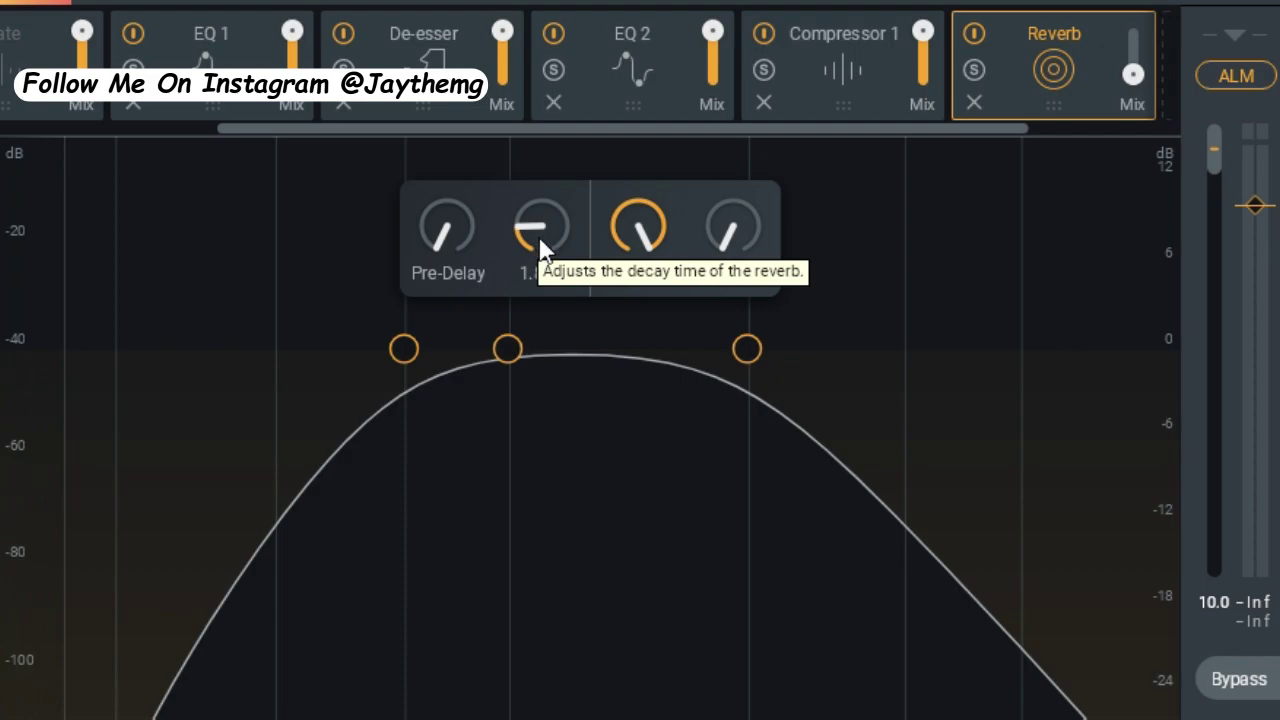
{"action": "mouse_move", "coordinate": [538, 230]}
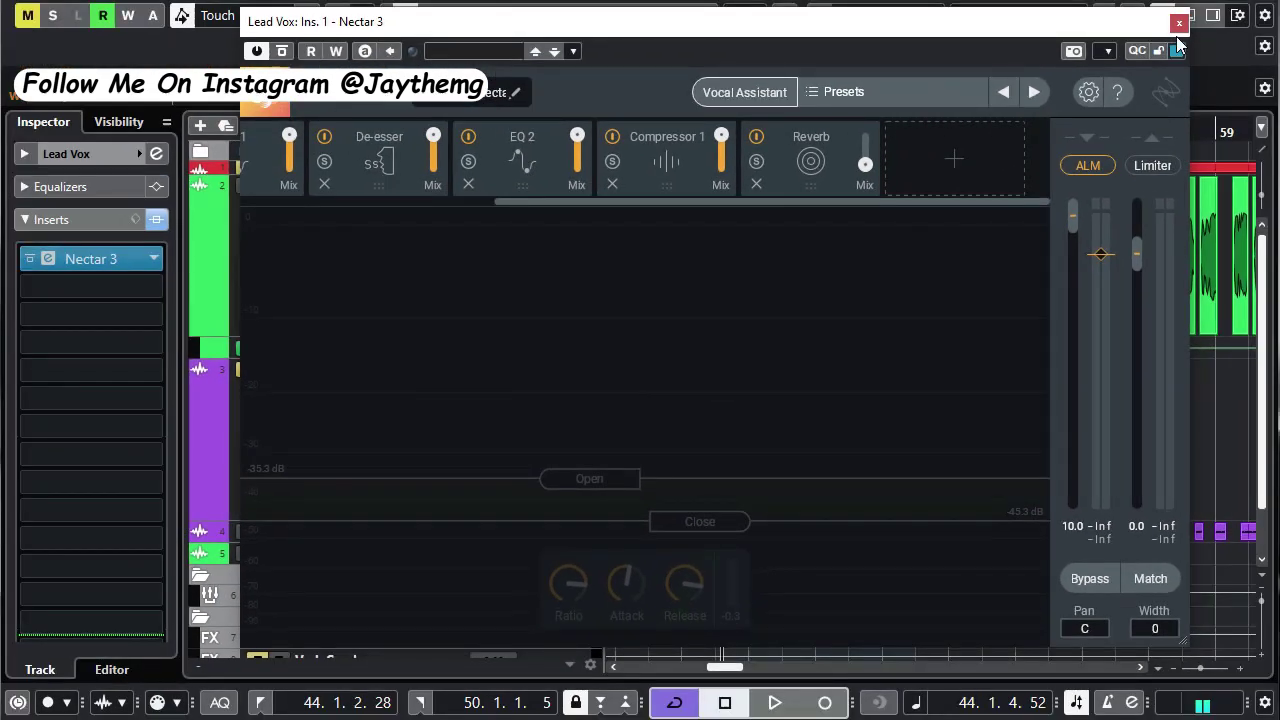
- Close Nectar 3, extend the loop from bar 44 to bar 56, and play from the loop start
{"action": "left_click", "coordinate": [1174, 20]}
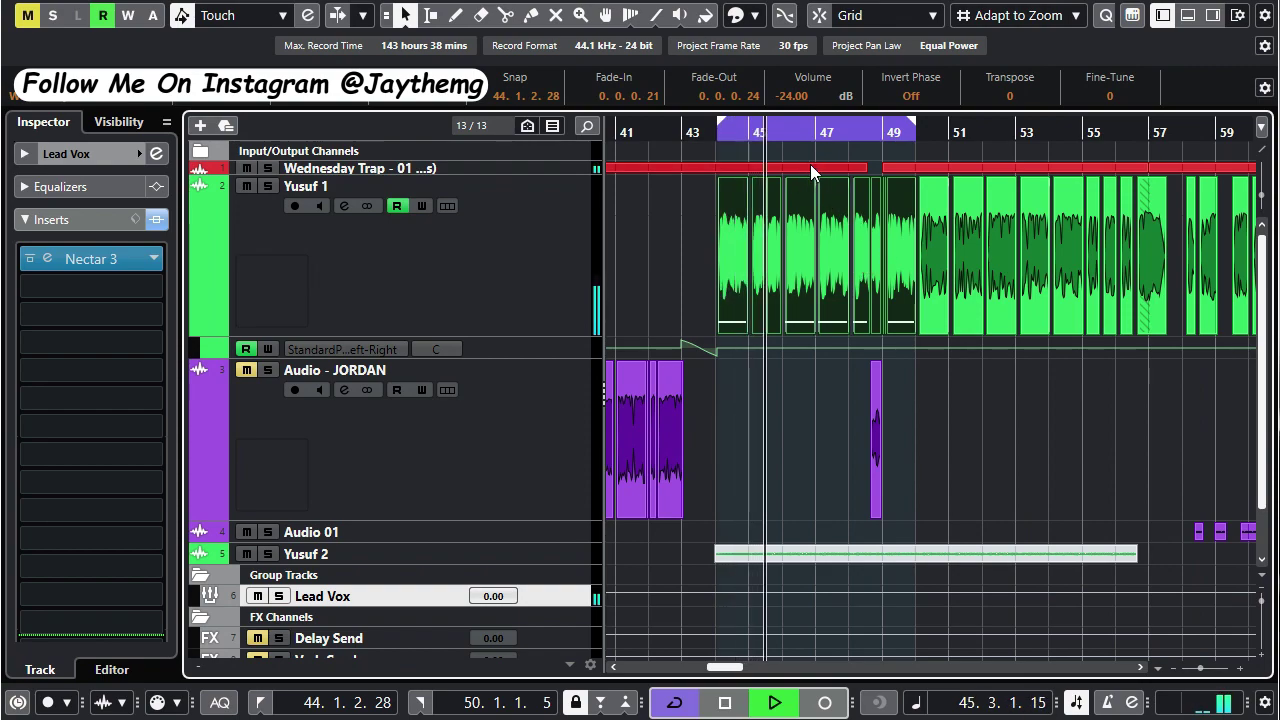
{"action": "scroll", "coordinate": [1000, 403], "scroll_direction": "down", "scroll_amount": 2}
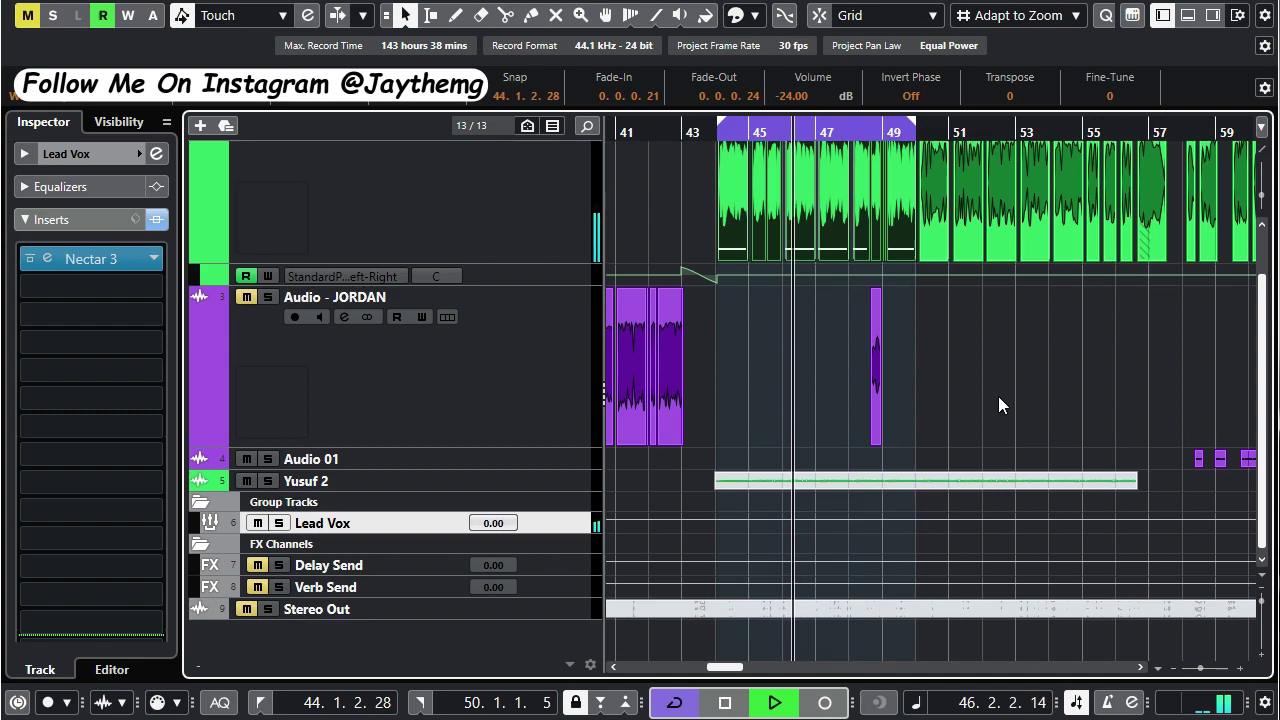
{"action": "scroll", "coordinate": [951, 454], "scroll_direction": "up", "scroll_amount": 2}
{"action": "scroll", "coordinate": [951, 454], "scroll_direction": "right", "scroll_amount": 1}
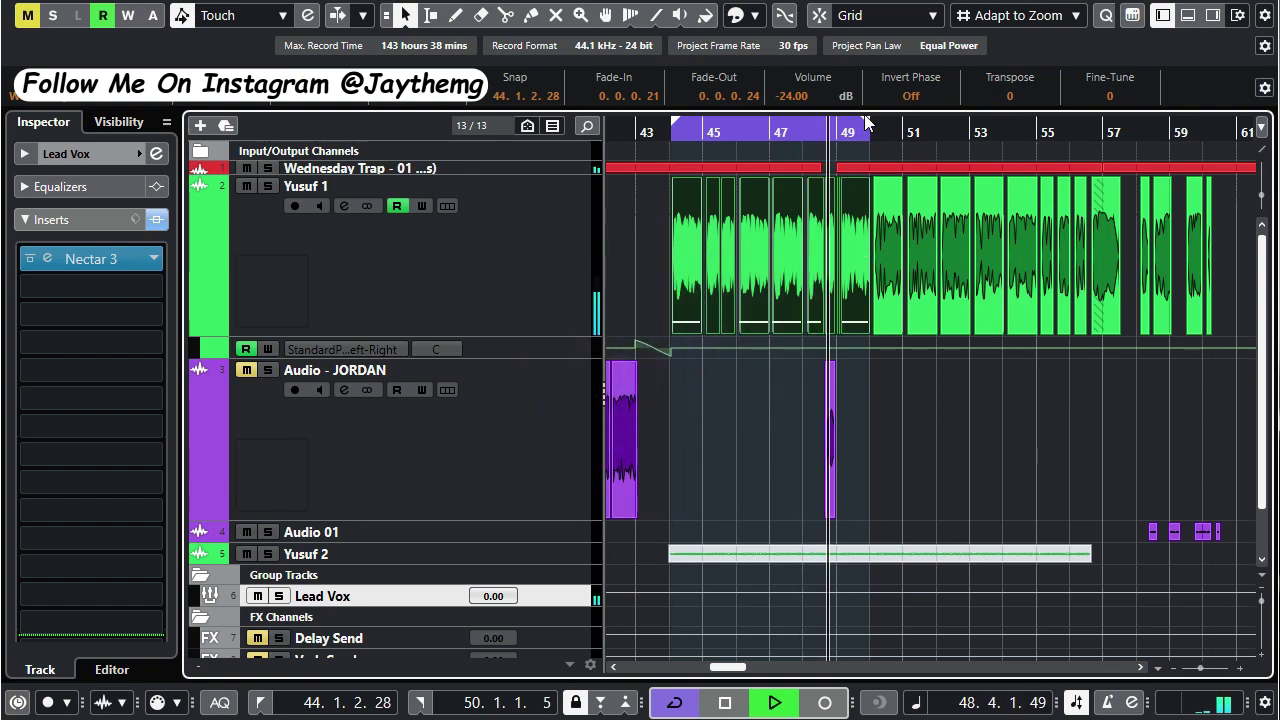
{"action": "left_click_drag", "start_coordinate": [866, 125], "coordinate": [1072, 140]}
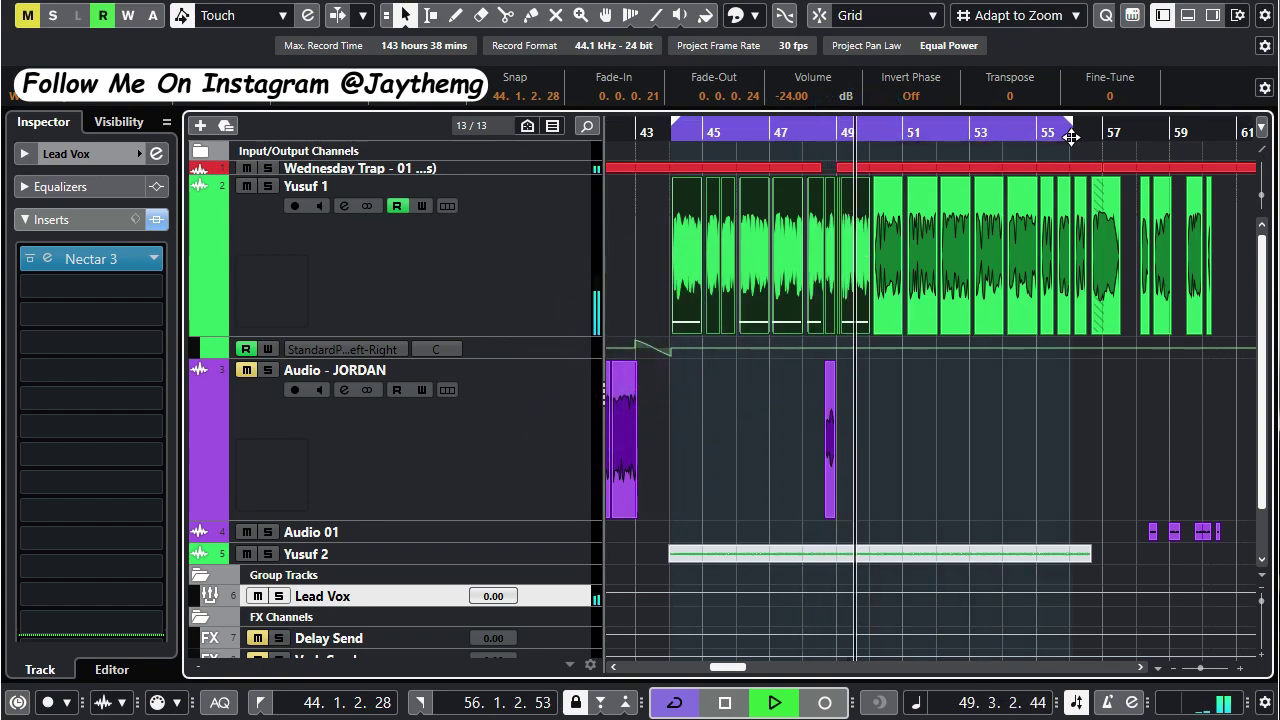
{"action": "key", "text": "KP_1"}
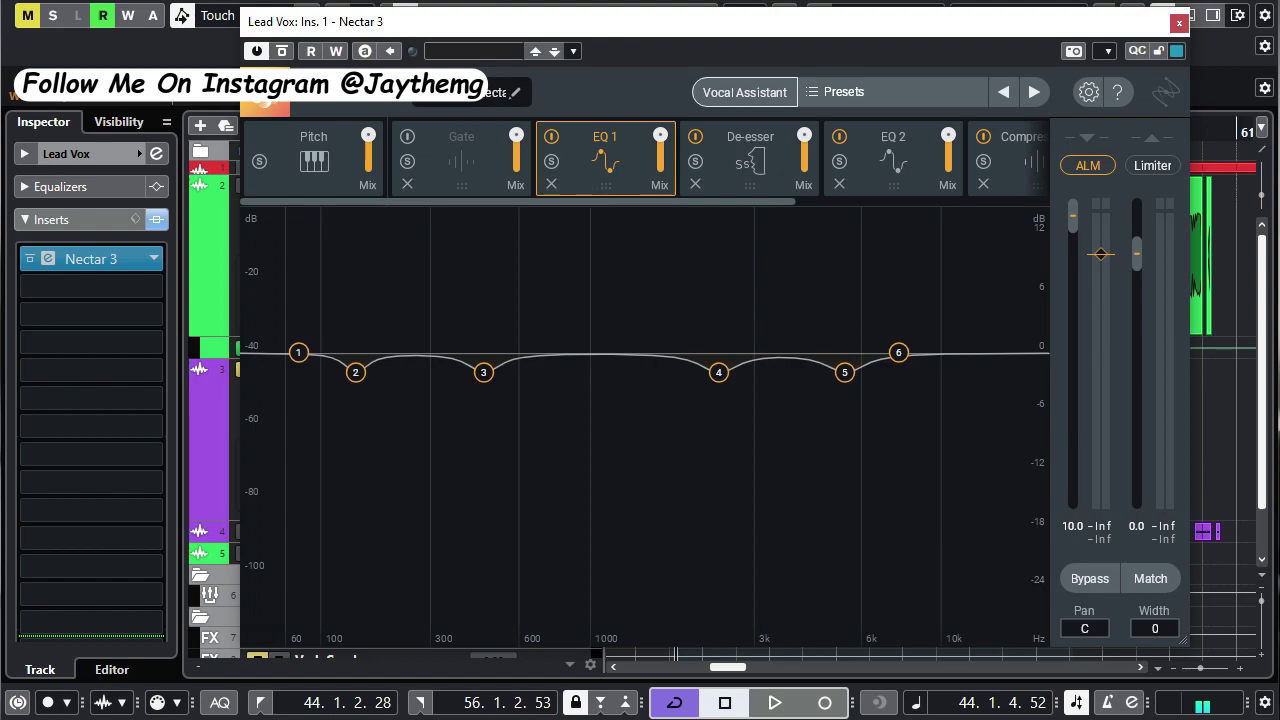
- Bring the Nectar 3 window to the front by its title bar
{"action": "left_click", "coordinate": [731, 24]}
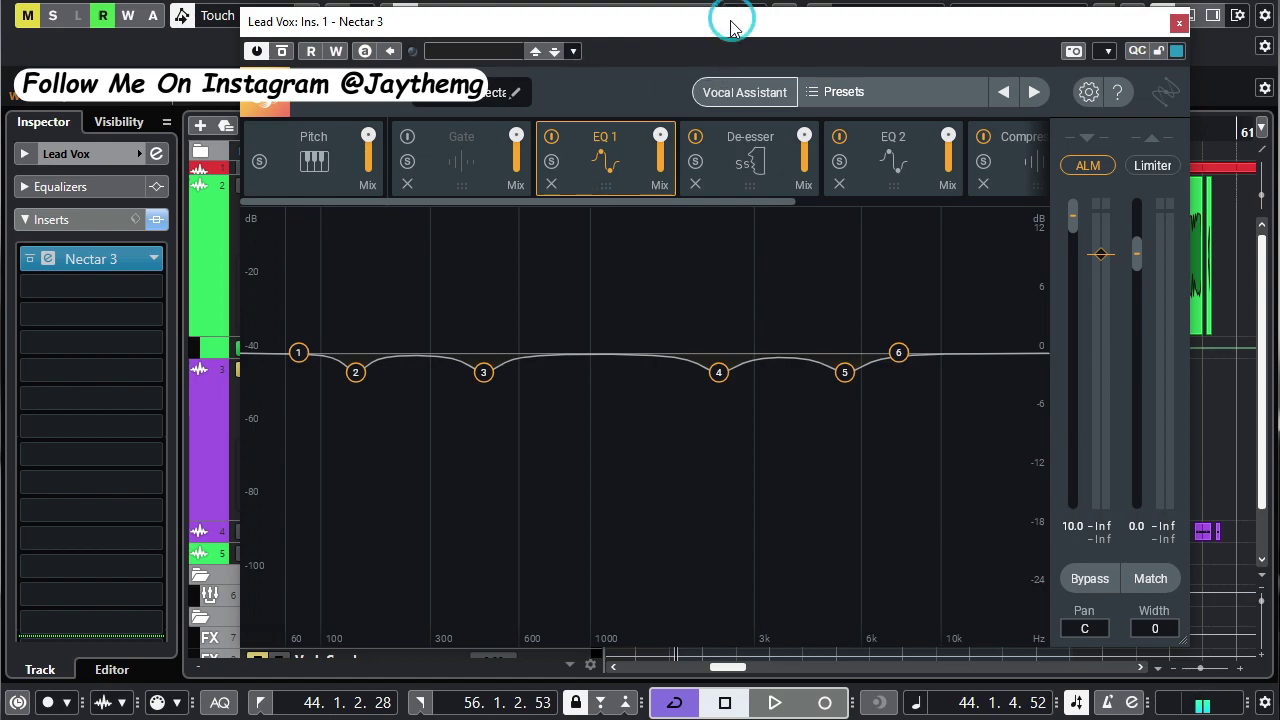